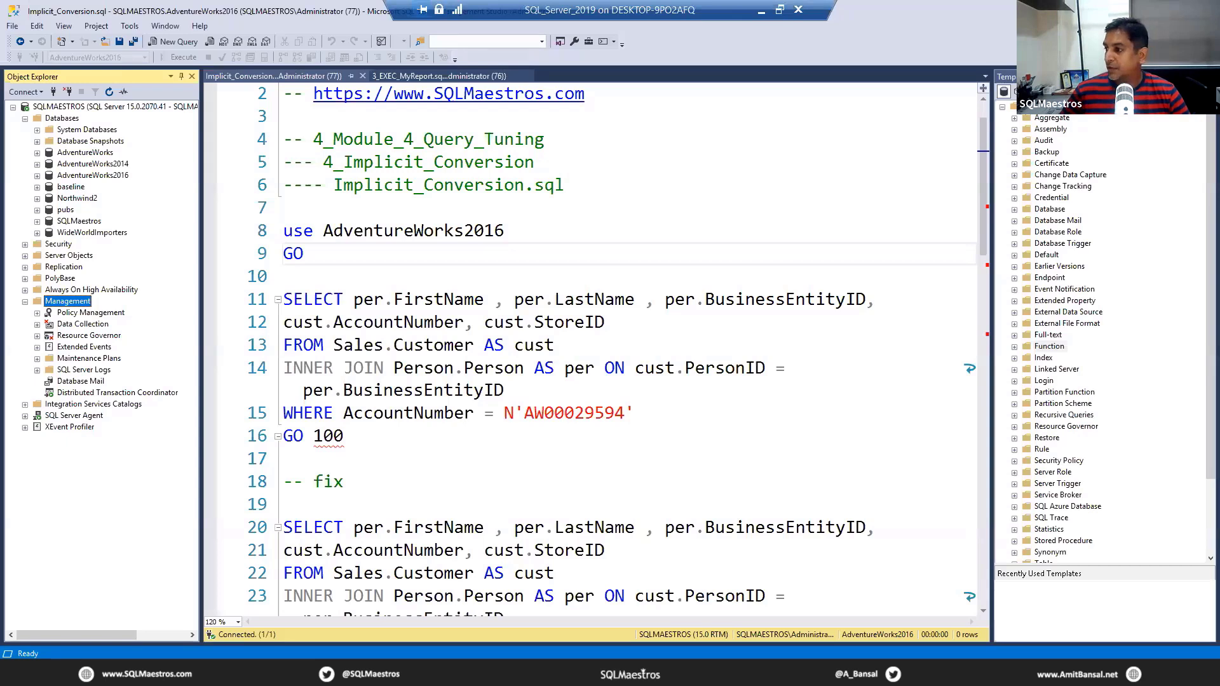
# Step: Expand Extended Events under Management and show its existing sessions in the server tree
pyautogui.click(344, 184)
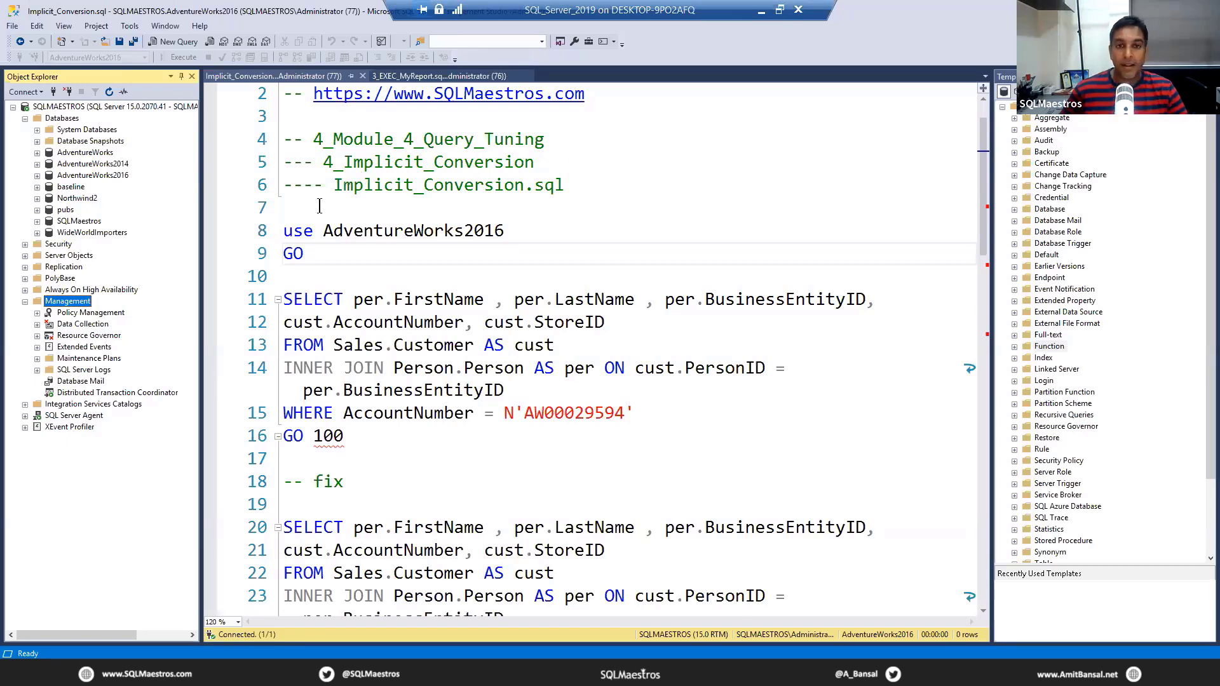
pyautogui.click(66, 303)
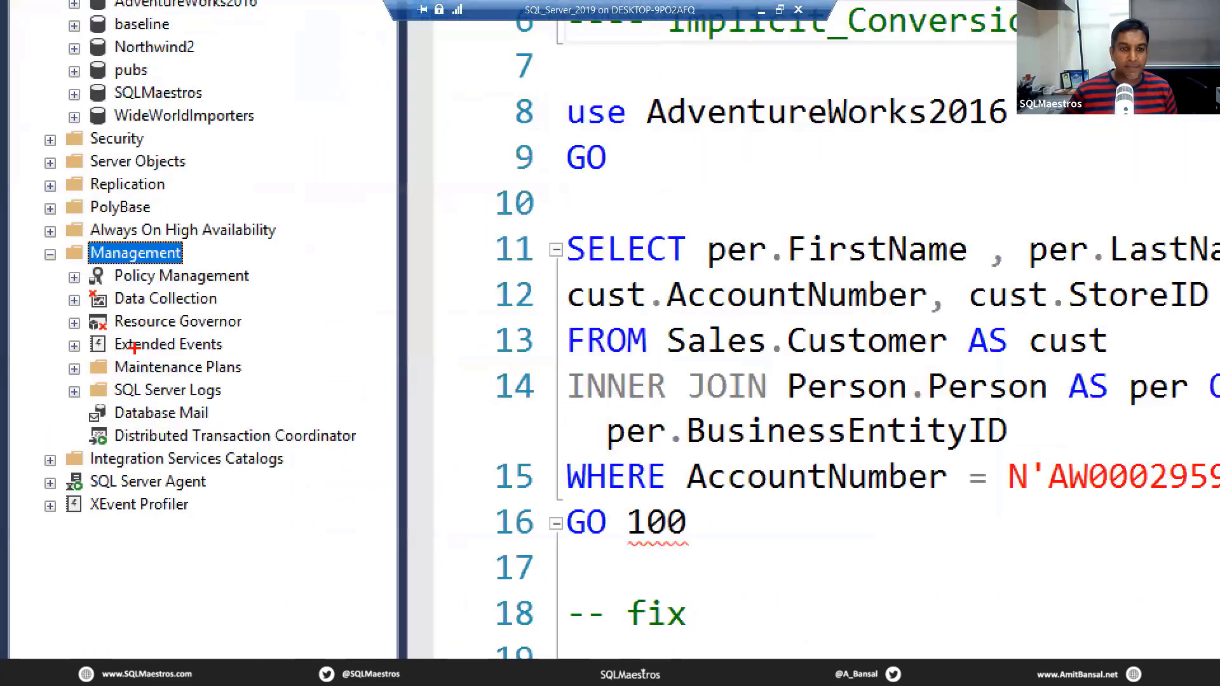
pyautogui.moveTo(71, 225); pyautogui.dragTo(254, 268)
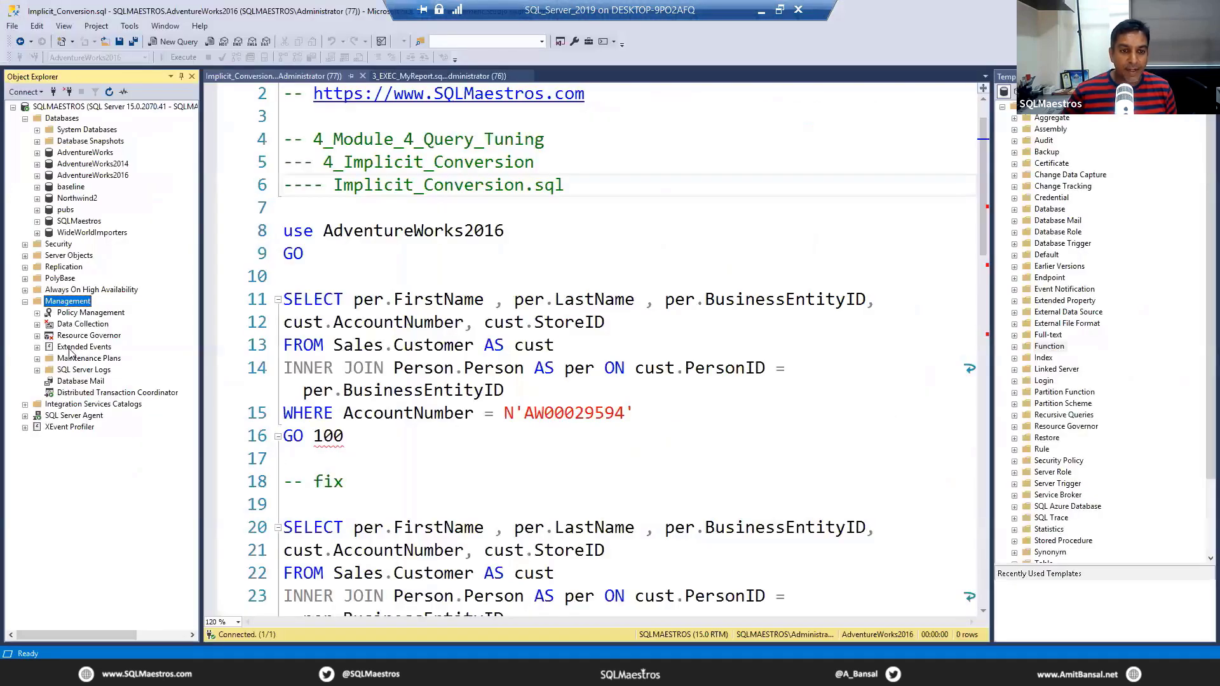
pyautogui.click(132, 346)
pyautogui.doubleClick(67, 348)
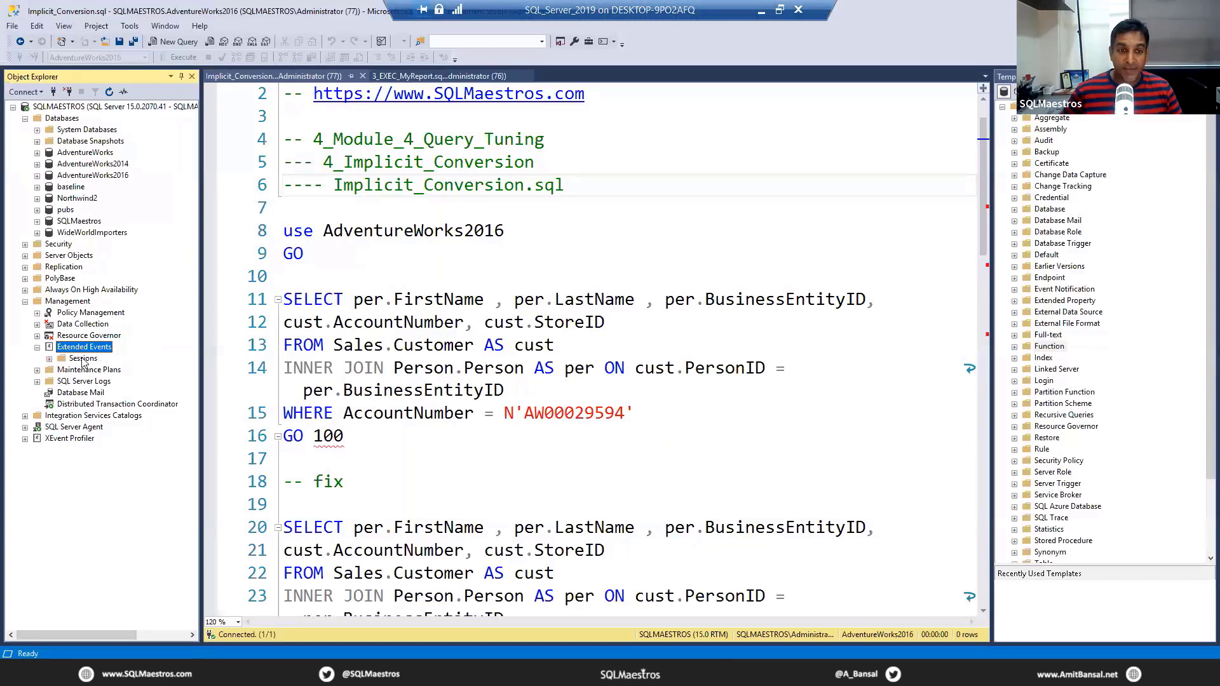
pyautogui.doubleClick(83, 359)
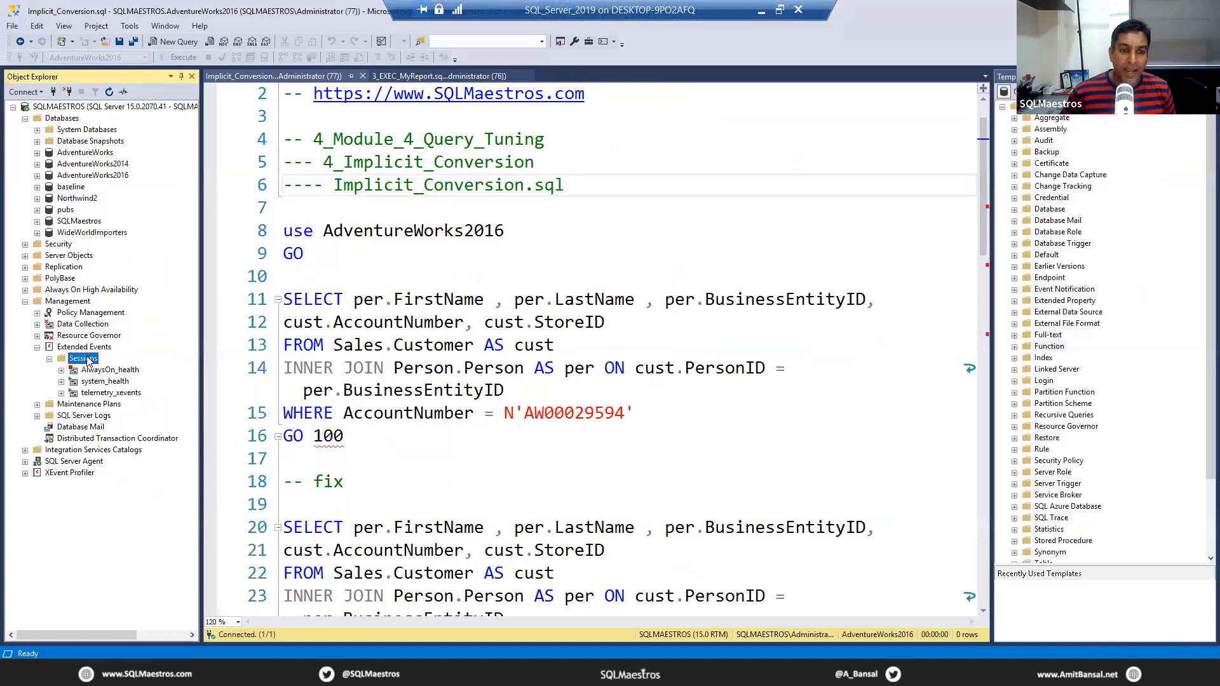
# Step: Start a new Extended Events session without the wizard and name it webinar_demo
pyautogui.rightClick(88, 362)
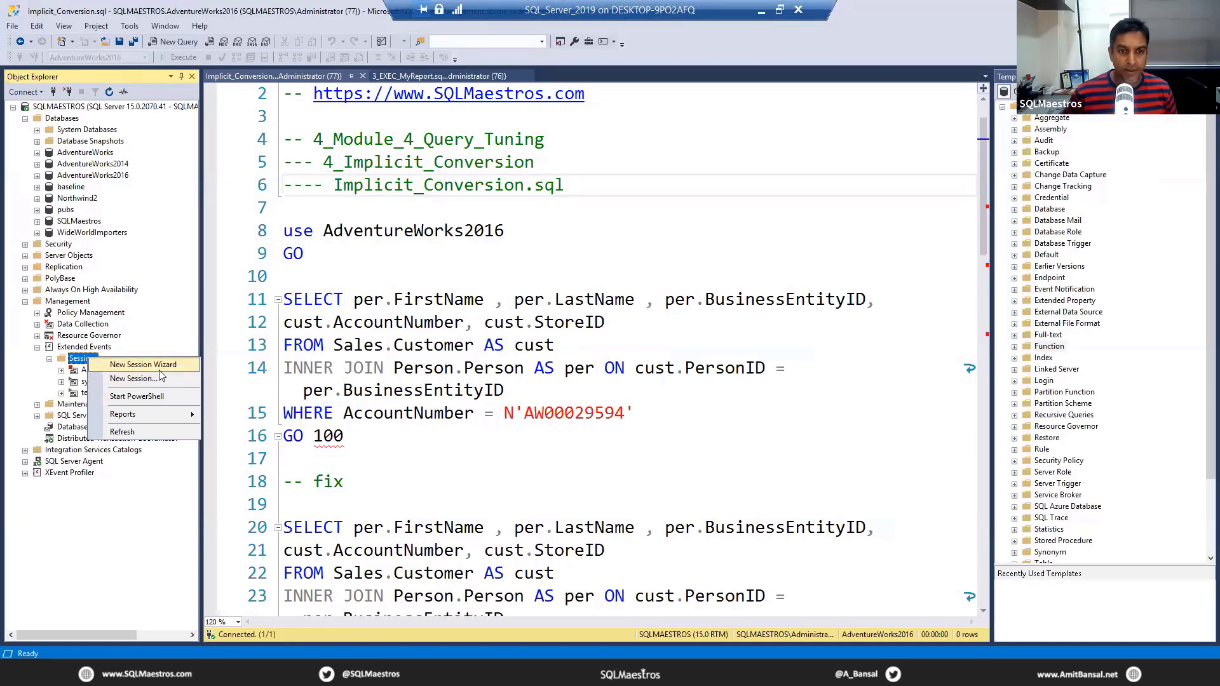
pyautogui.click(139, 380)
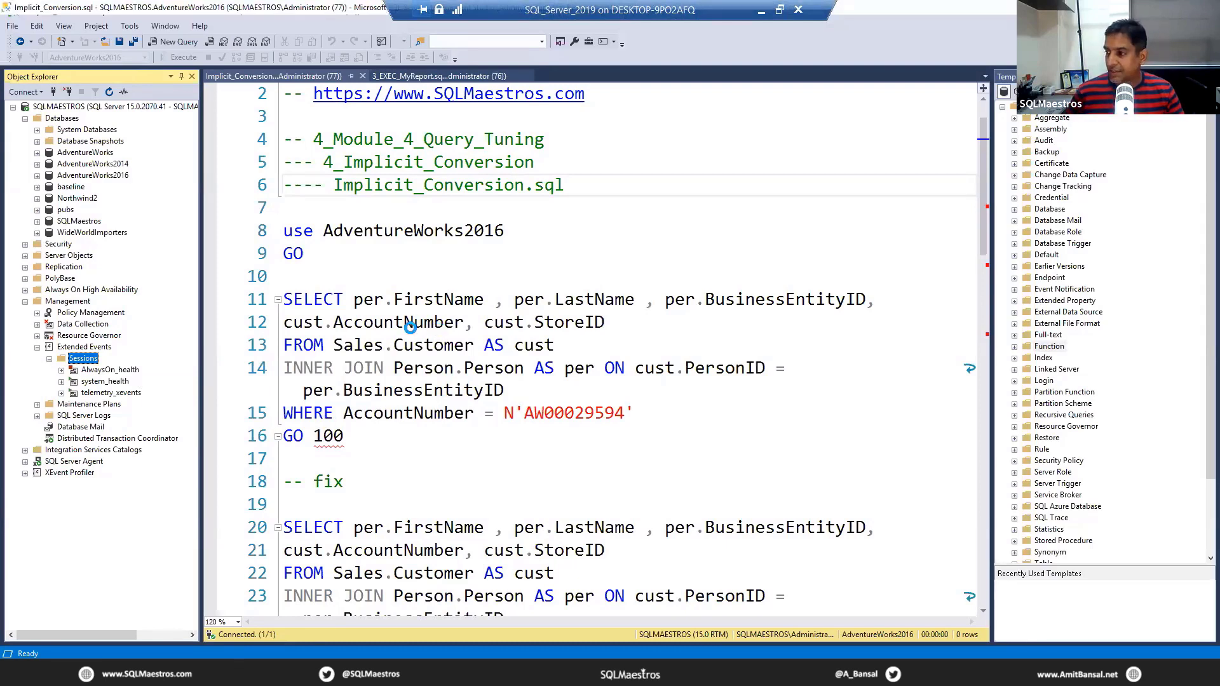
pyautogui.moveTo(410, 329)
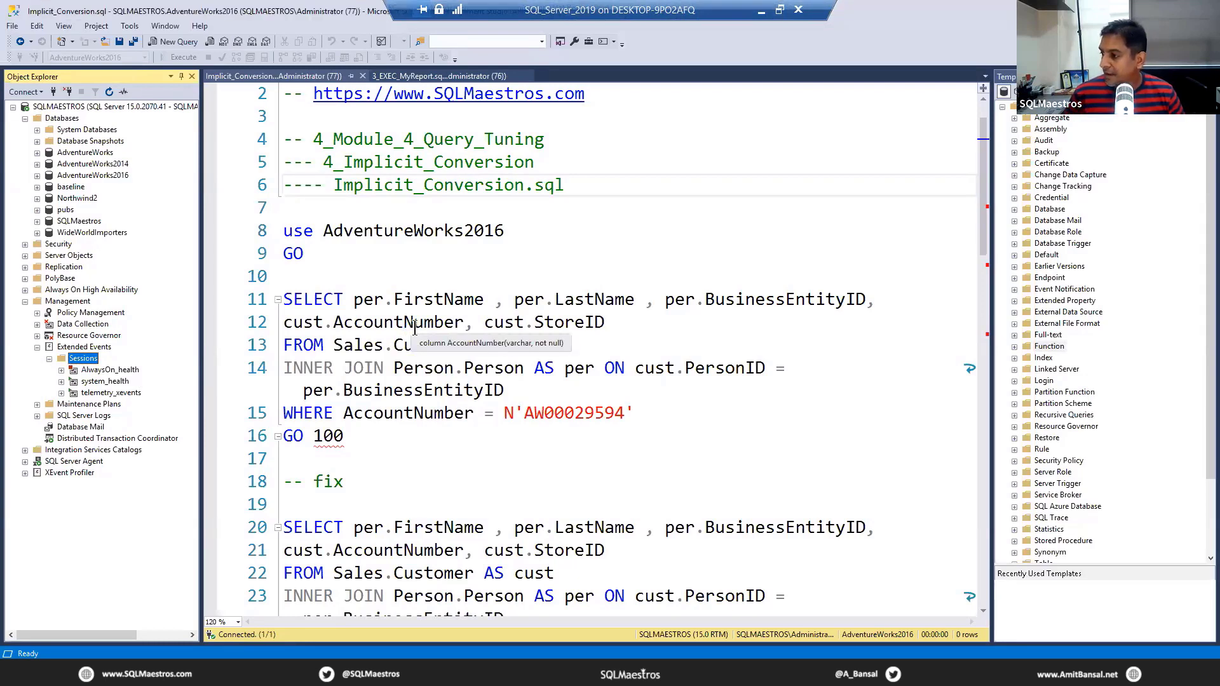
pyautogui.moveTo(458, 352)
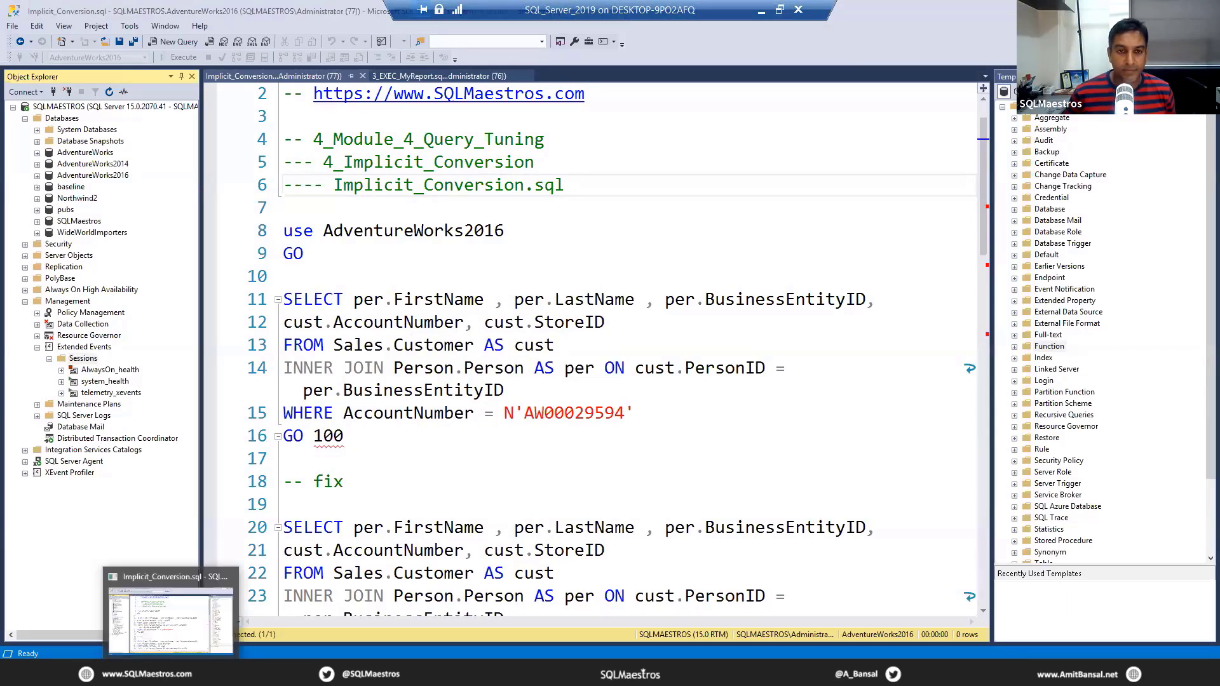
pyautogui.click(170, 674)
pyautogui.hotkey('alt', 'Tab')
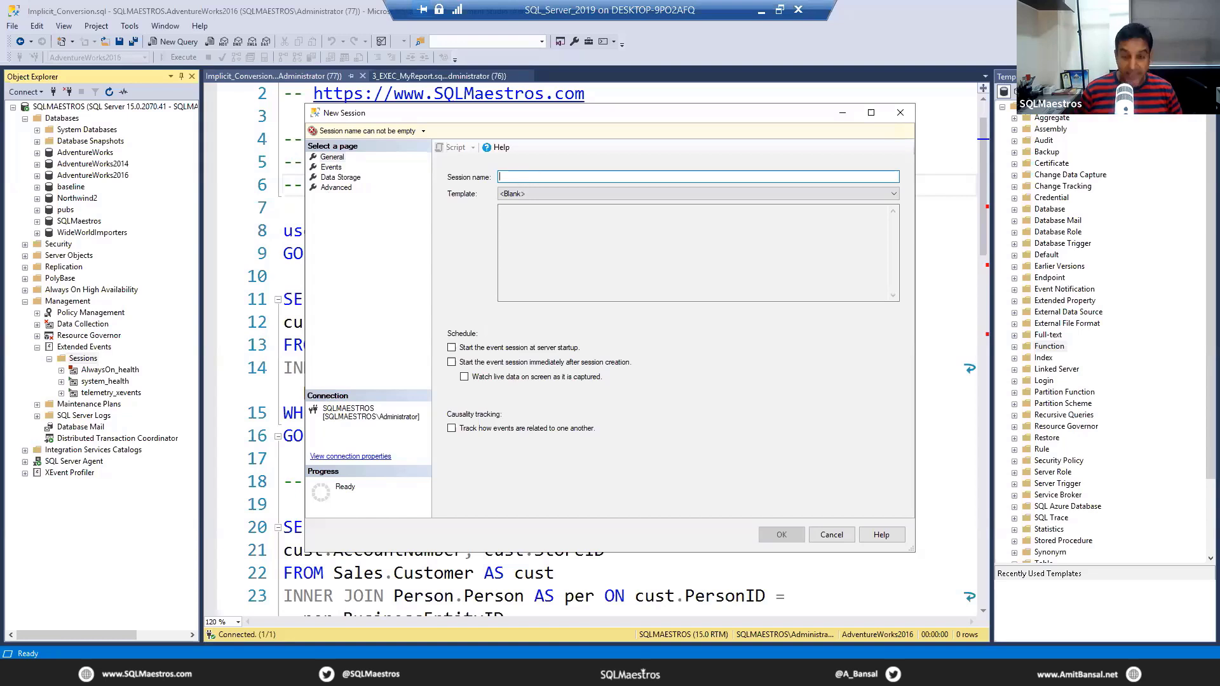
pyautogui.write('webinar_demo')
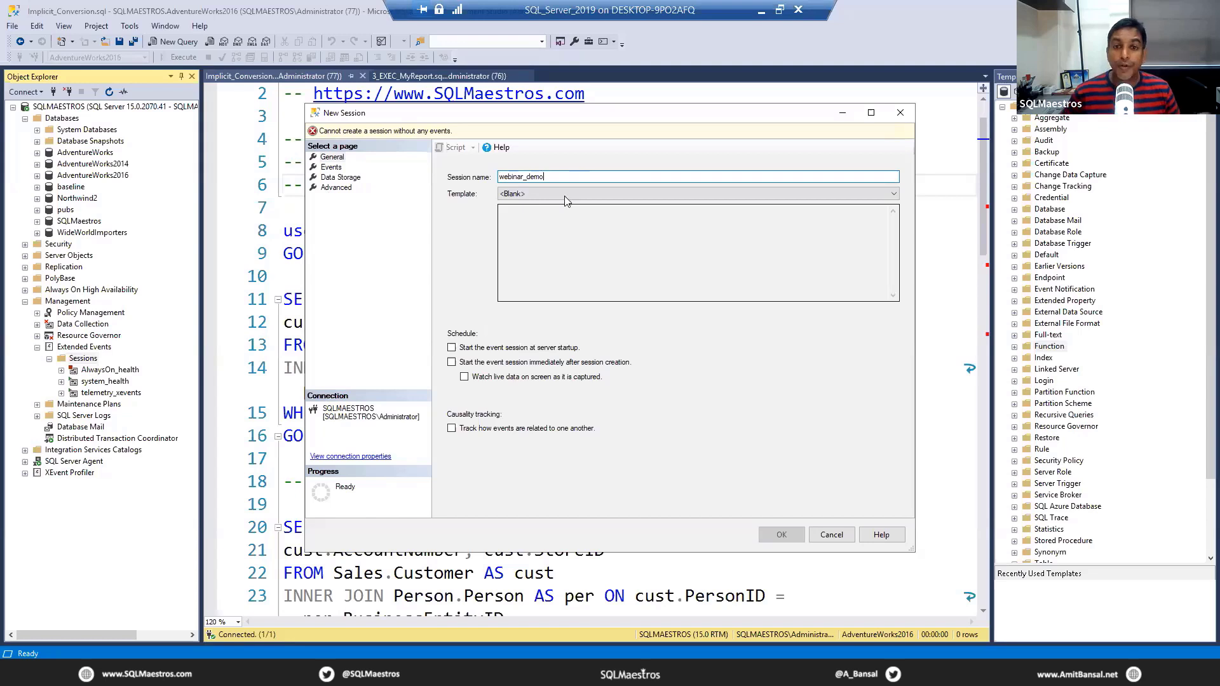
# Step: Review the available session templates and the server-startup schedule option, leaving the template blank and the option off
pyautogui.click(566, 194)
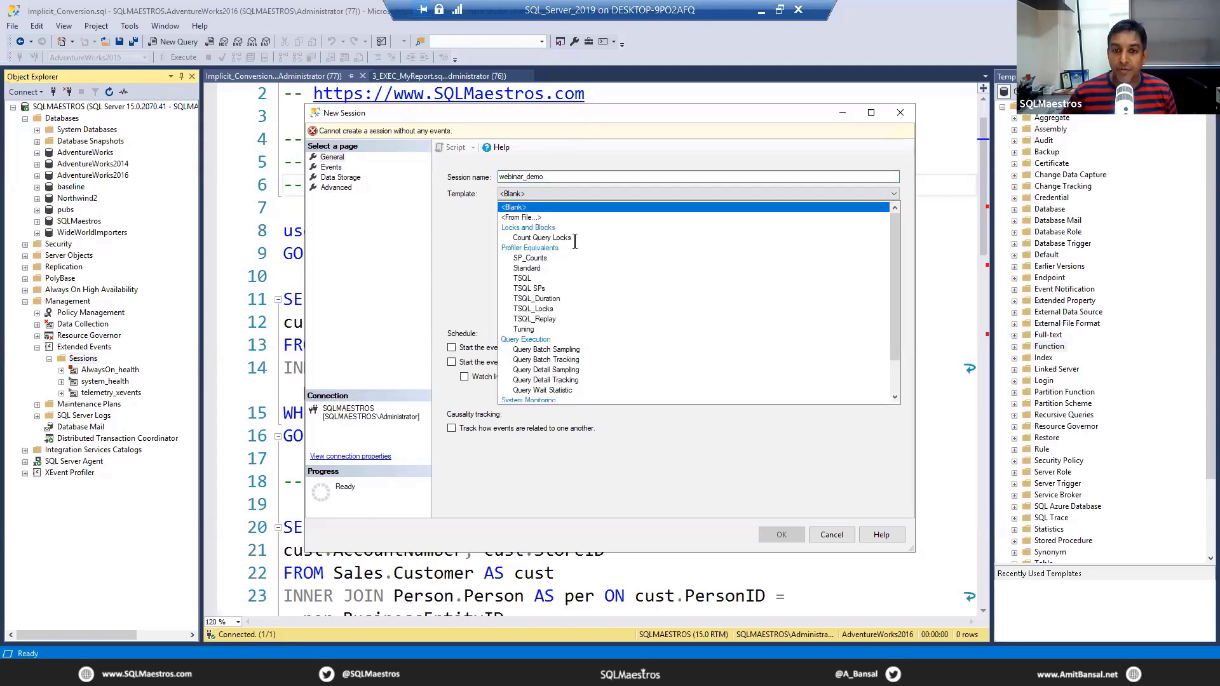
pyautogui.press('Escape')
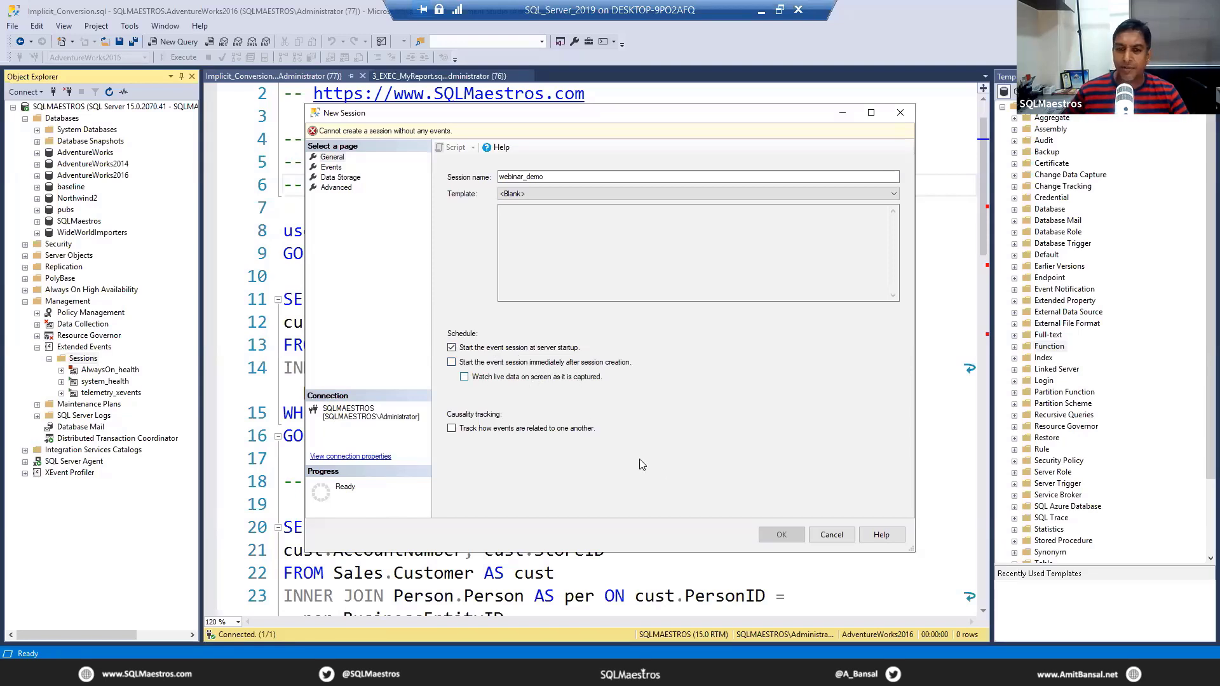
pyautogui.click(465, 347)
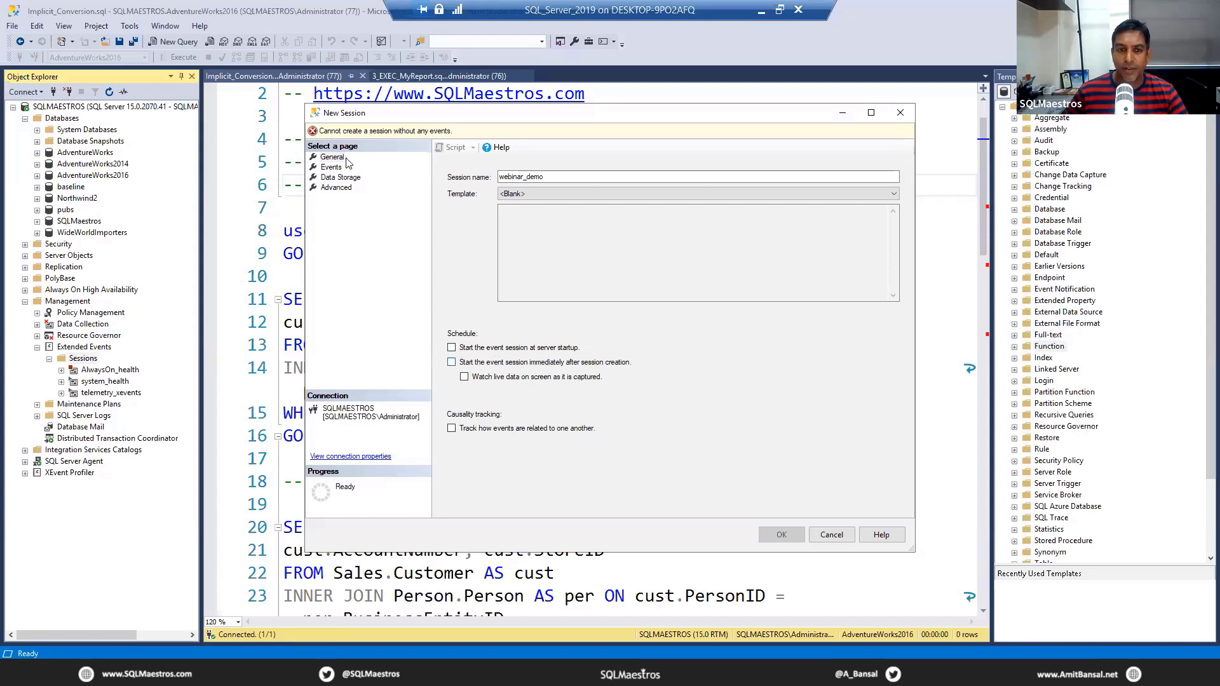
pyautogui.click(344, 157)
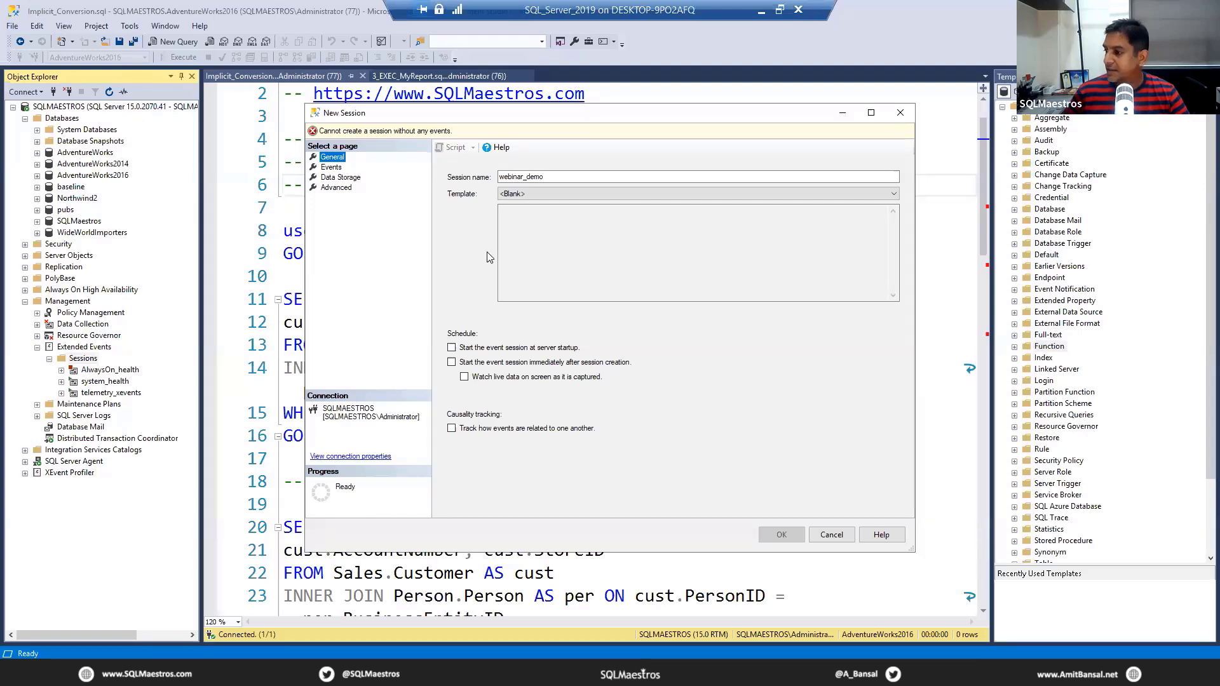
# Step: Open the session's Events page at full window size and examine the event library's names, categories, channels and packages
pyautogui.click(331, 168)
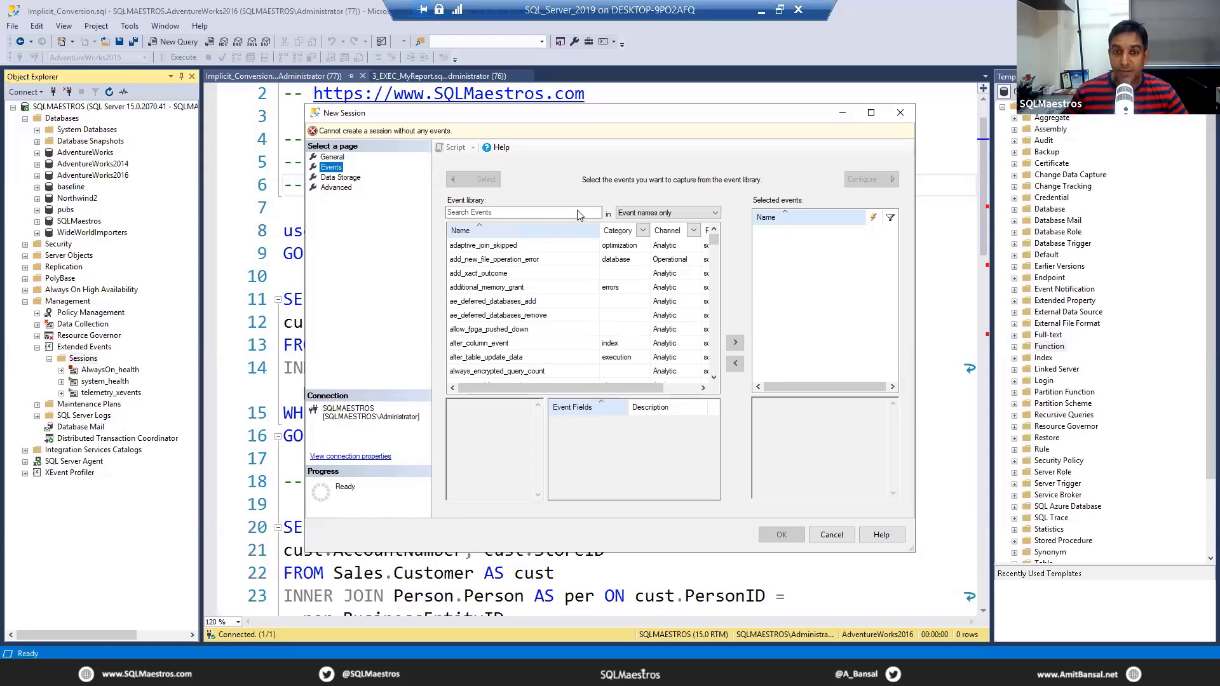
pyautogui.click(872, 115)
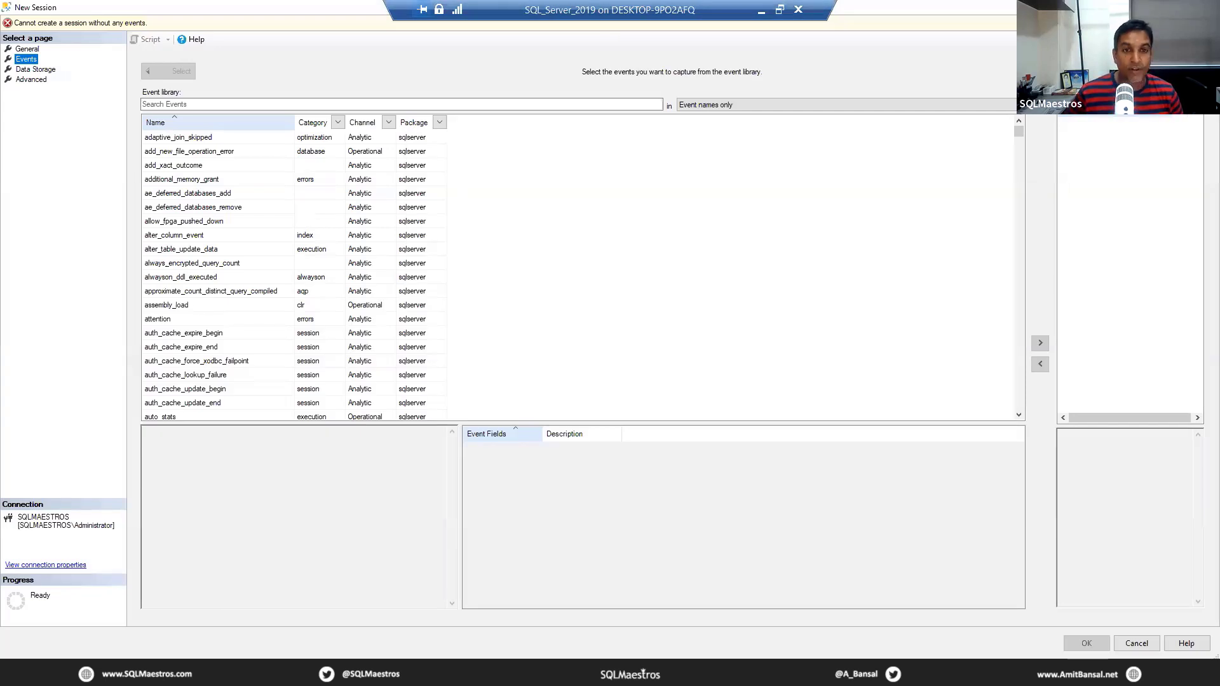
pyautogui.hotkey('ctrl', '1')
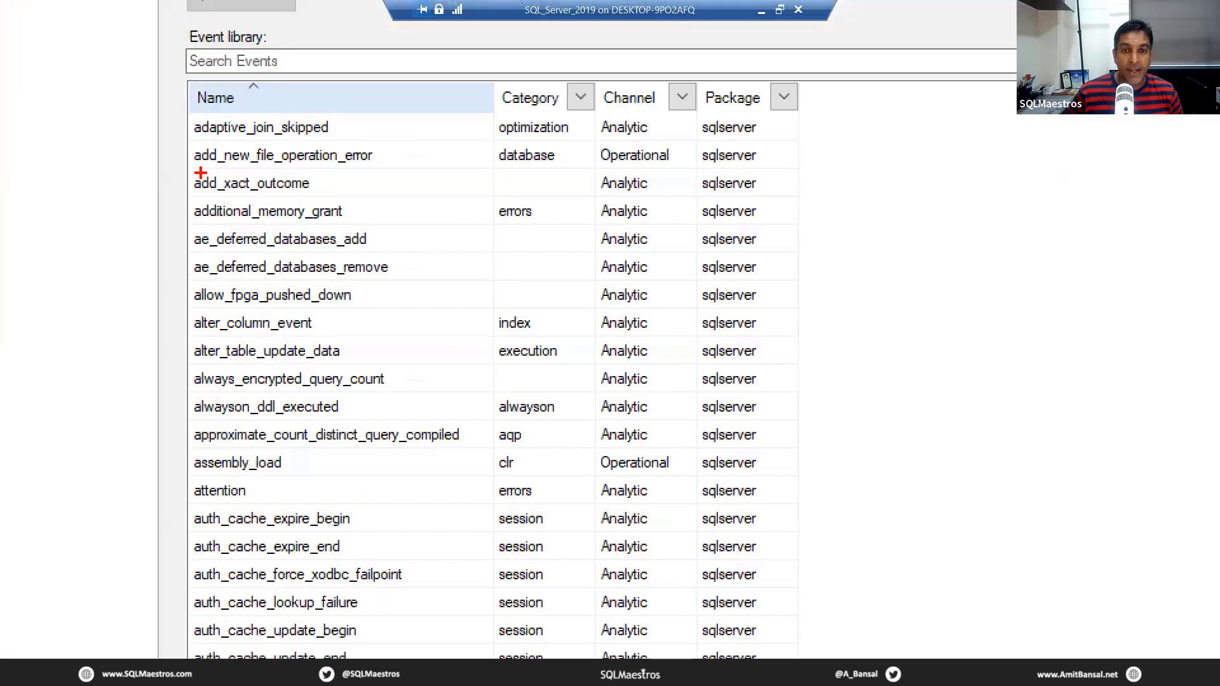
pyautogui.moveTo(189, 119)
pyautogui.mouseDown()
pyautogui.moveTo(498, 294)
pyautogui.moveTo(1010, 432)
pyautogui.mouseUp()
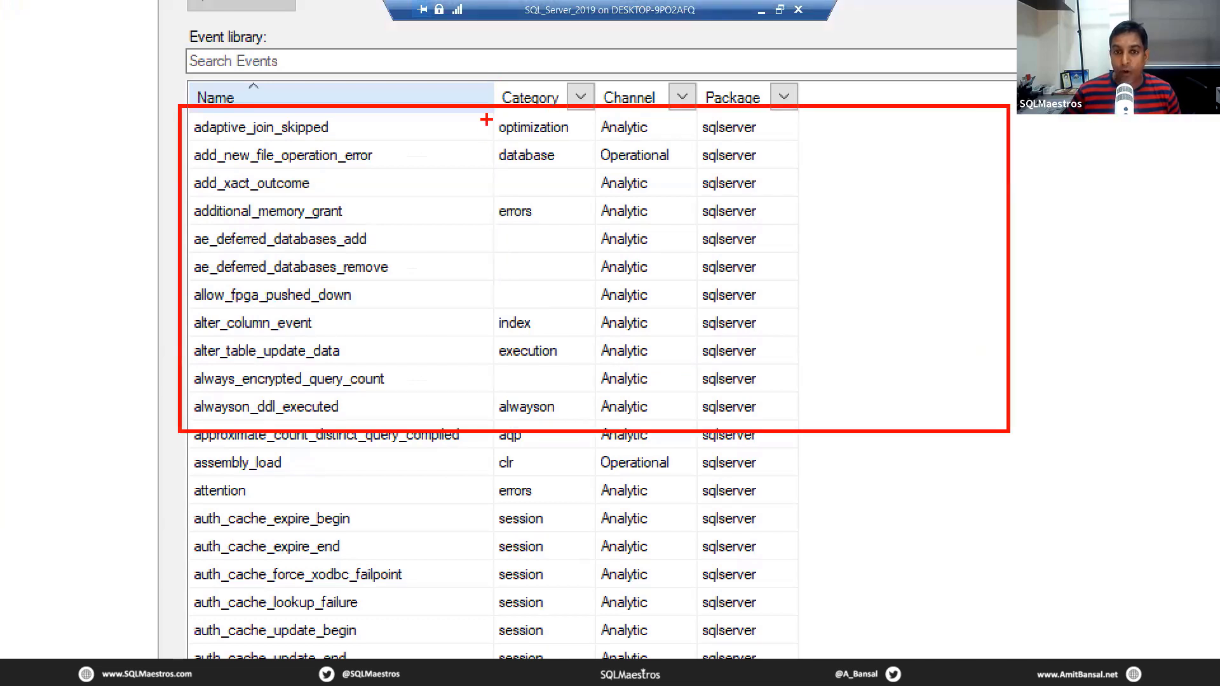
pyautogui.moveTo(486, 119); pyautogui.dragTo(596, 143)
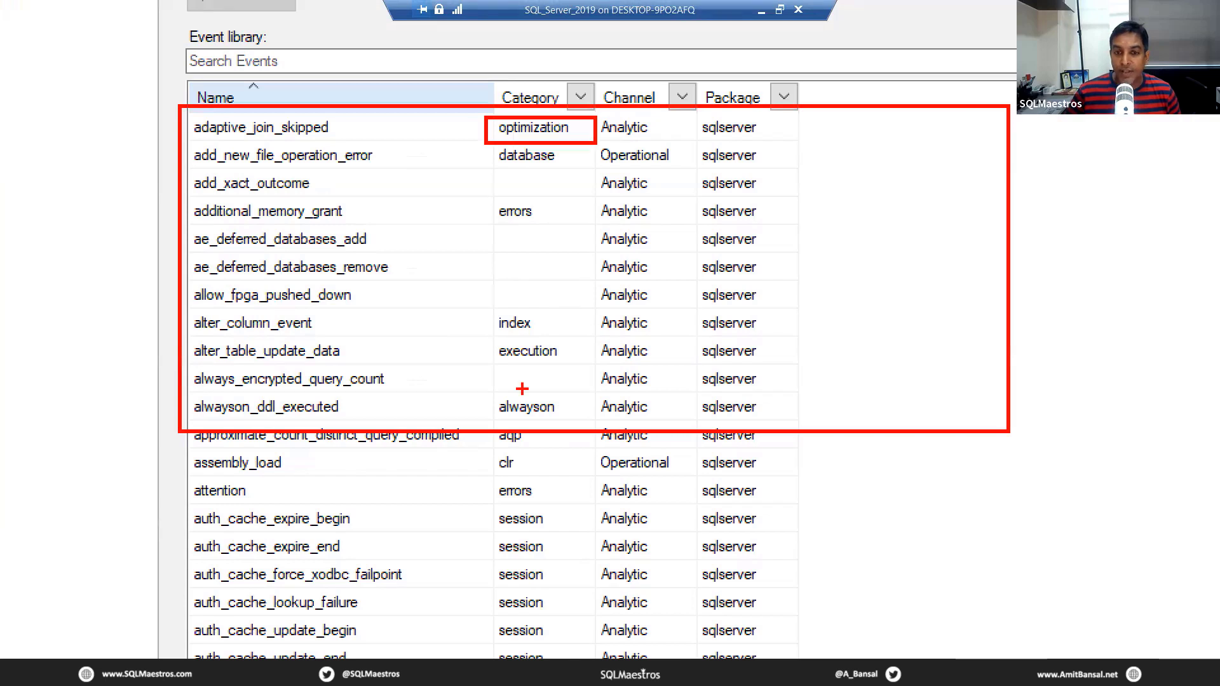
pyautogui.moveTo(480, 392); pyautogui.dragTo(632, 433)
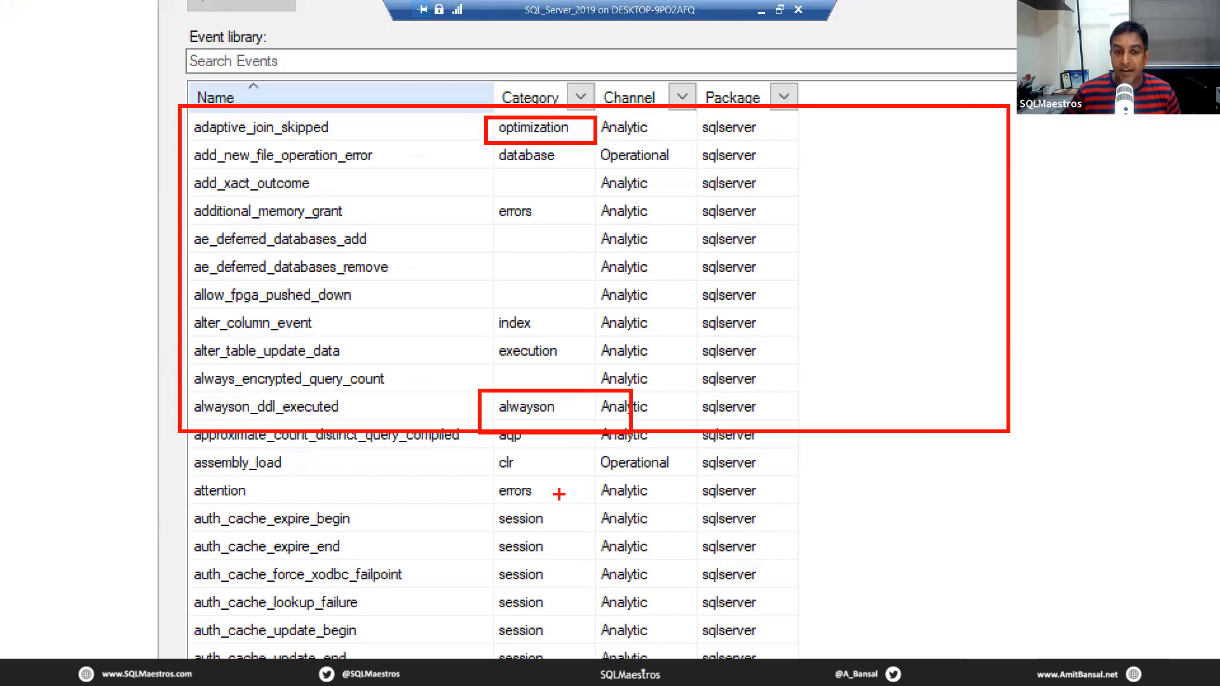
pyautogui.moveTo(496, 516); pyautogui.dragTo(567, 654)
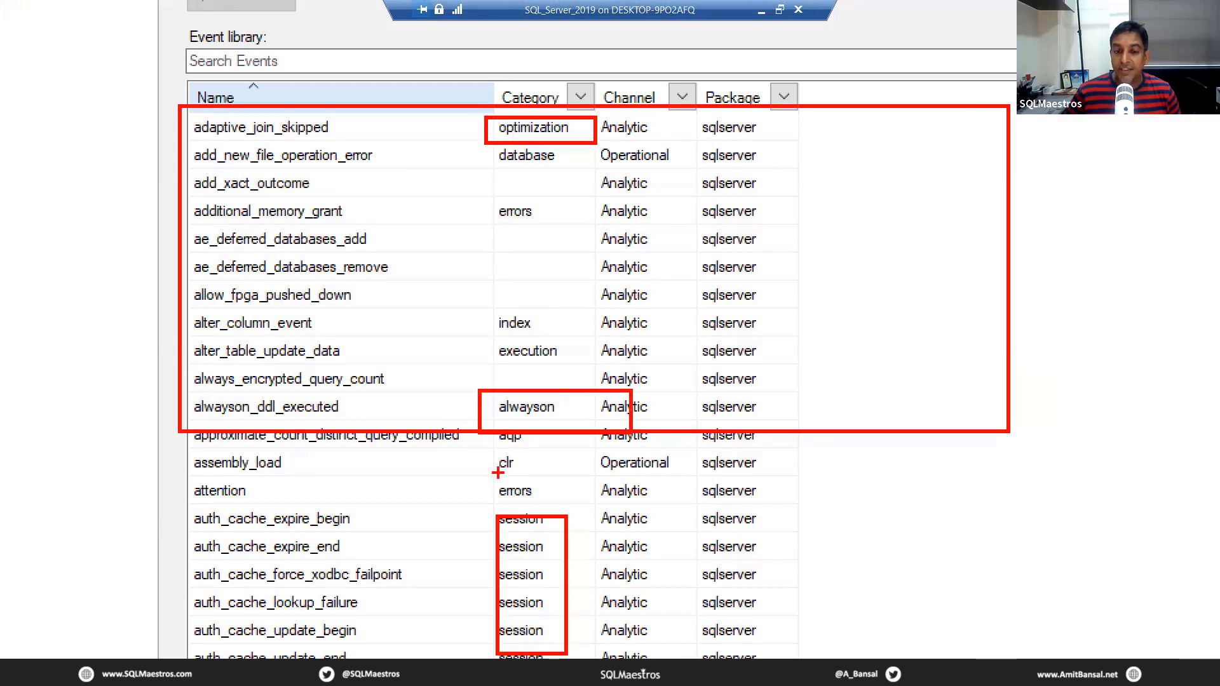
pyautogui.moveTo(497, 473); pyautogui.dragTo(559, 512)
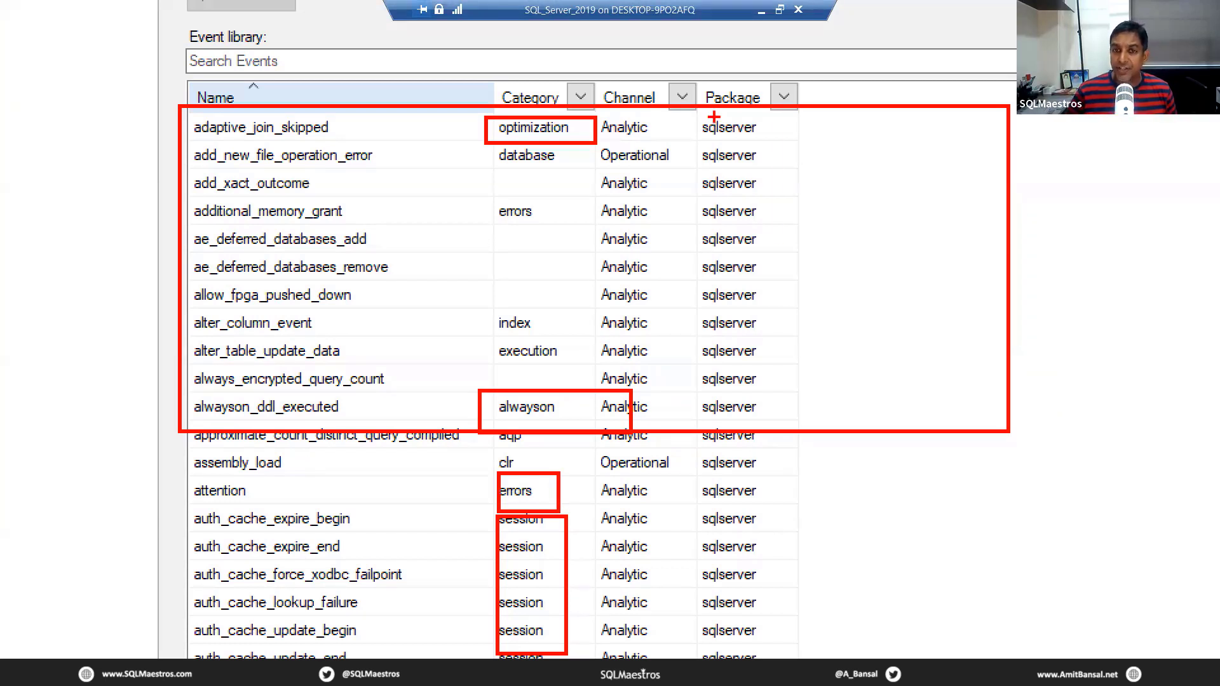
pyautogui.moveTo(715, 116); pyautogui.dragTo(777, 239)
pyautogui.moveTo(687, 178); pyautogui.dragTo(626, 307)
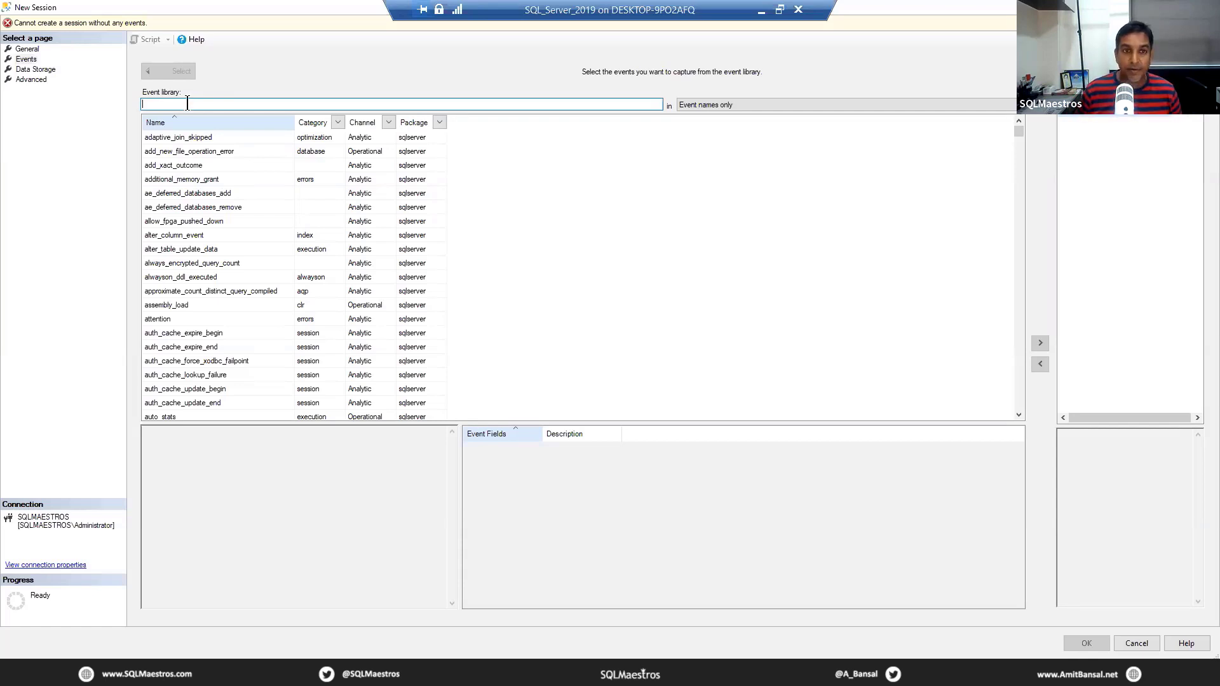
# Step: Search the event library for "statement" events and for "batch" events
pyautogui.write('statement')
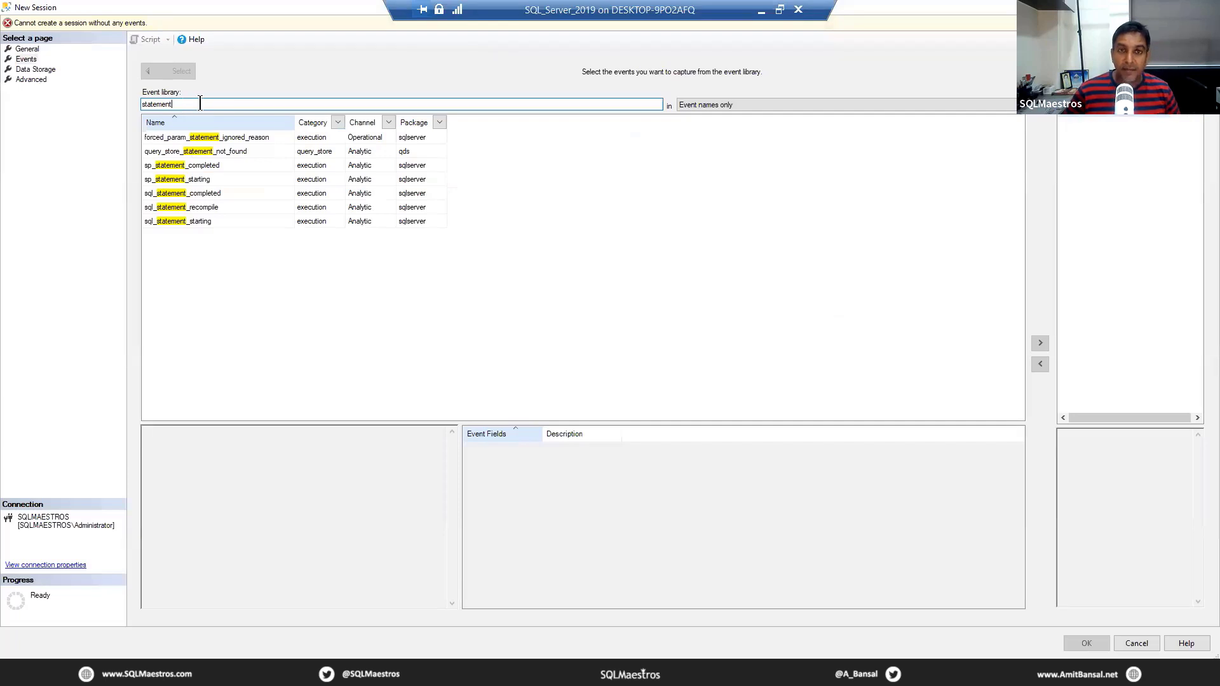
pyautogui.doubleClick(145, 104)
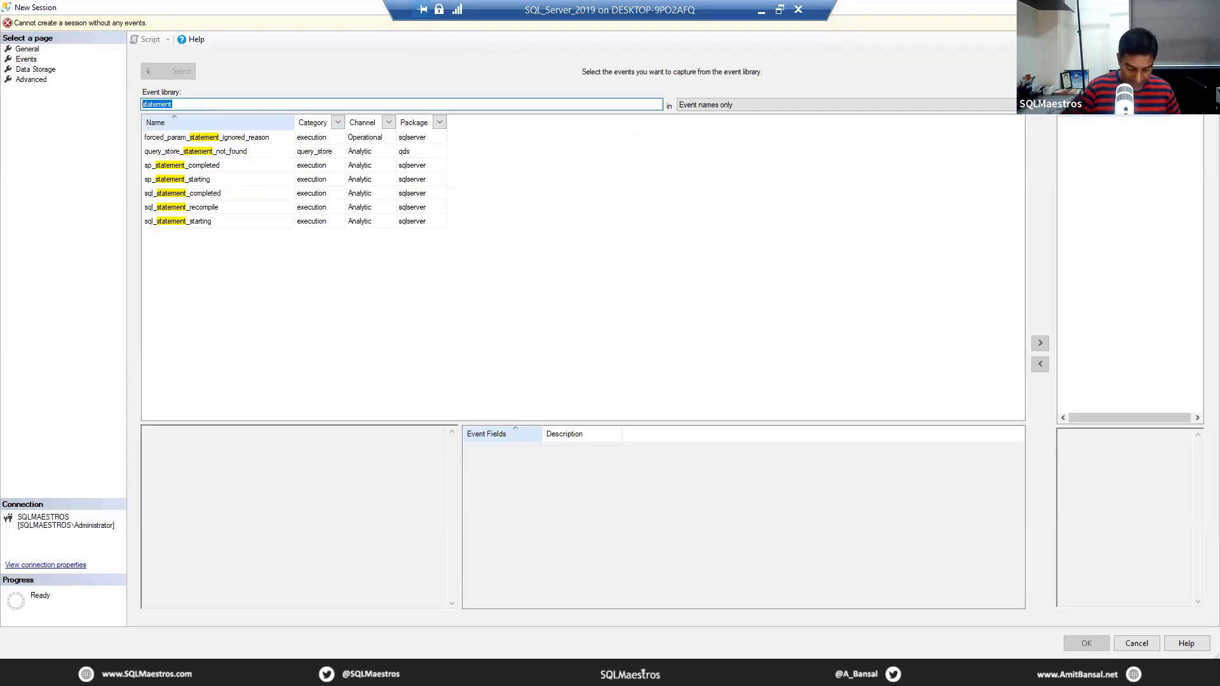
pyautogui.write('batch')
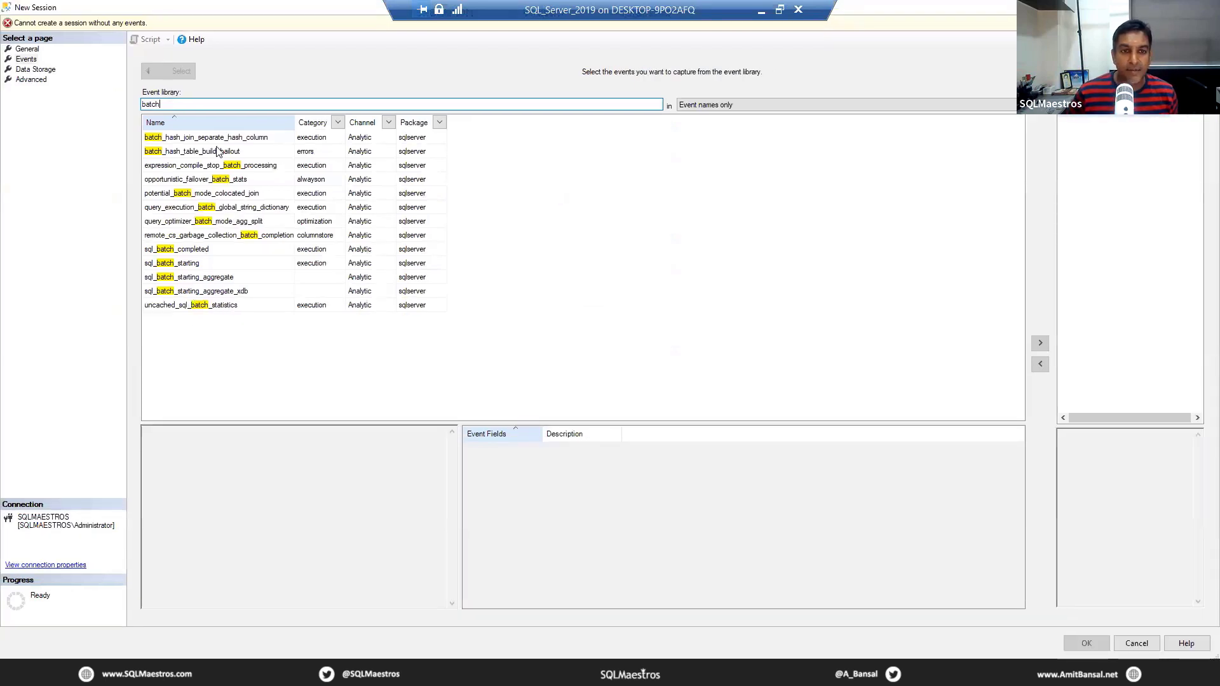
# Step: Filter the event library by "stateme" and add sql_statement_completed and sql_statement_starting to the selected events
pyautogui.hotkey('ctrl', 'a')
pyautogui.write('state')
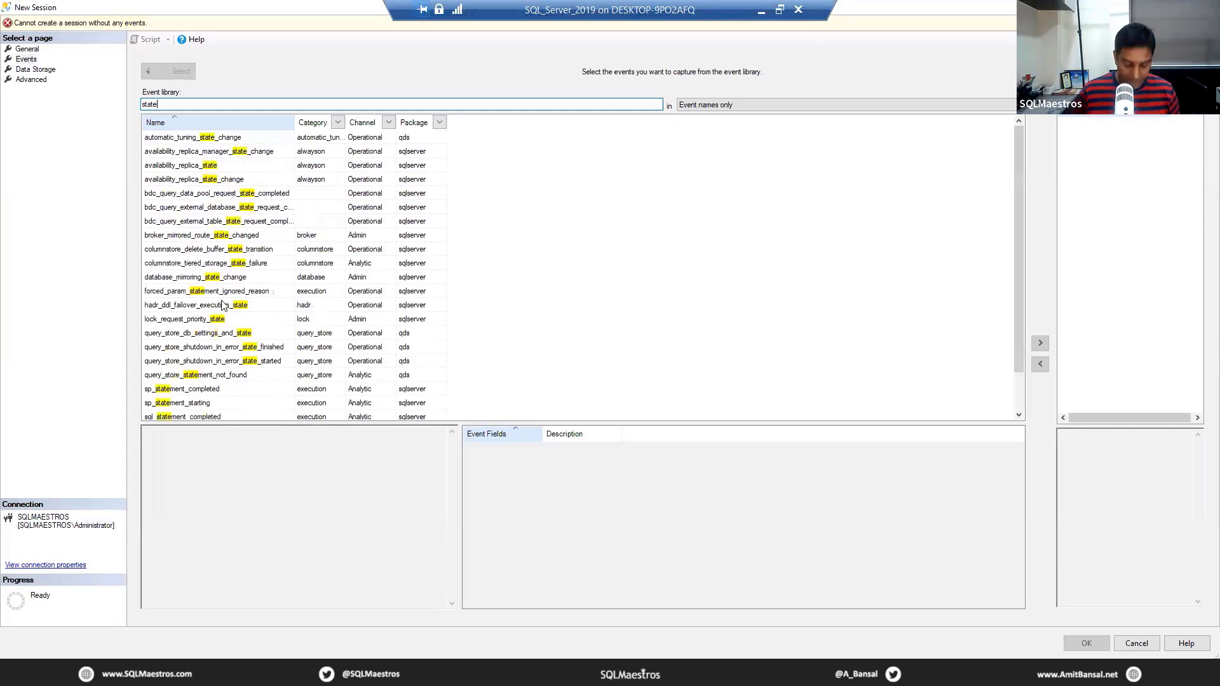
pyautogui.write('me')
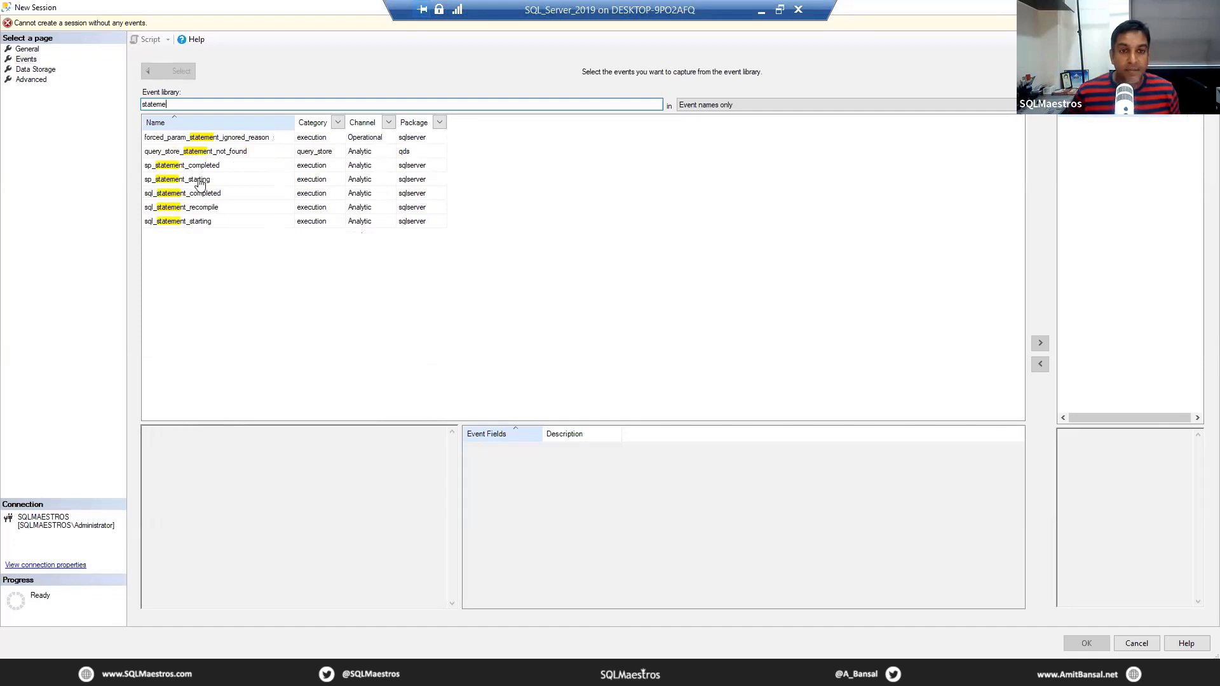
pyautogui.click(196, 183)
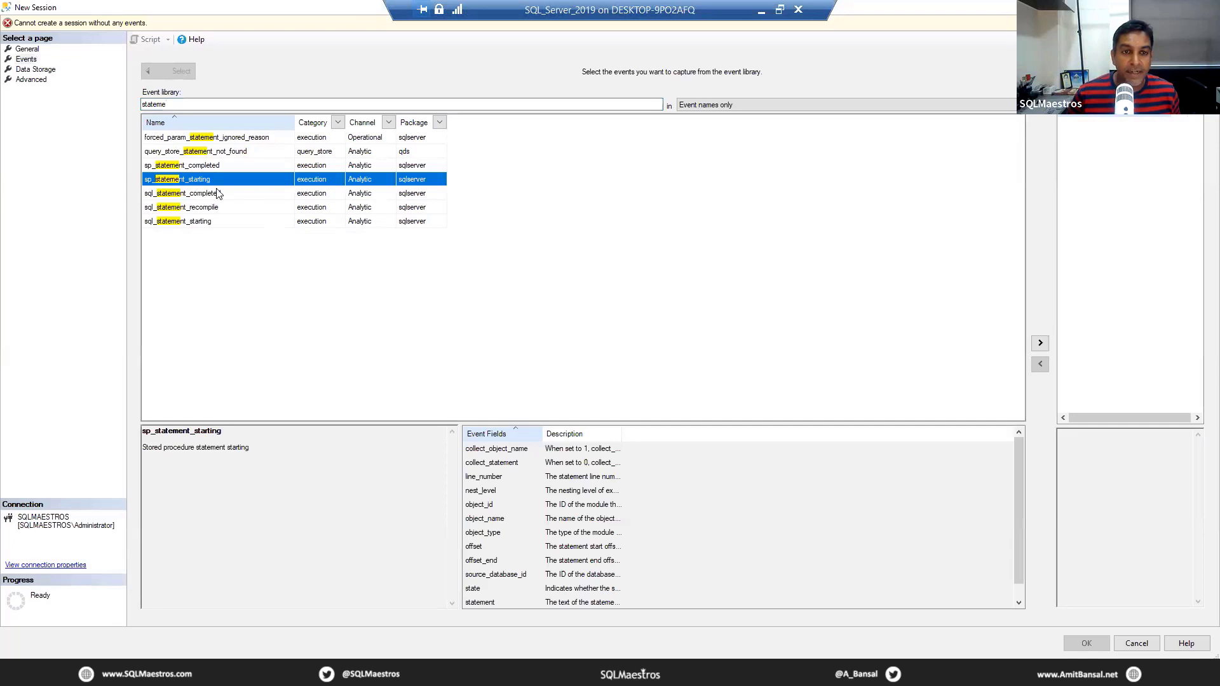
pyautogui.click(217, 192)
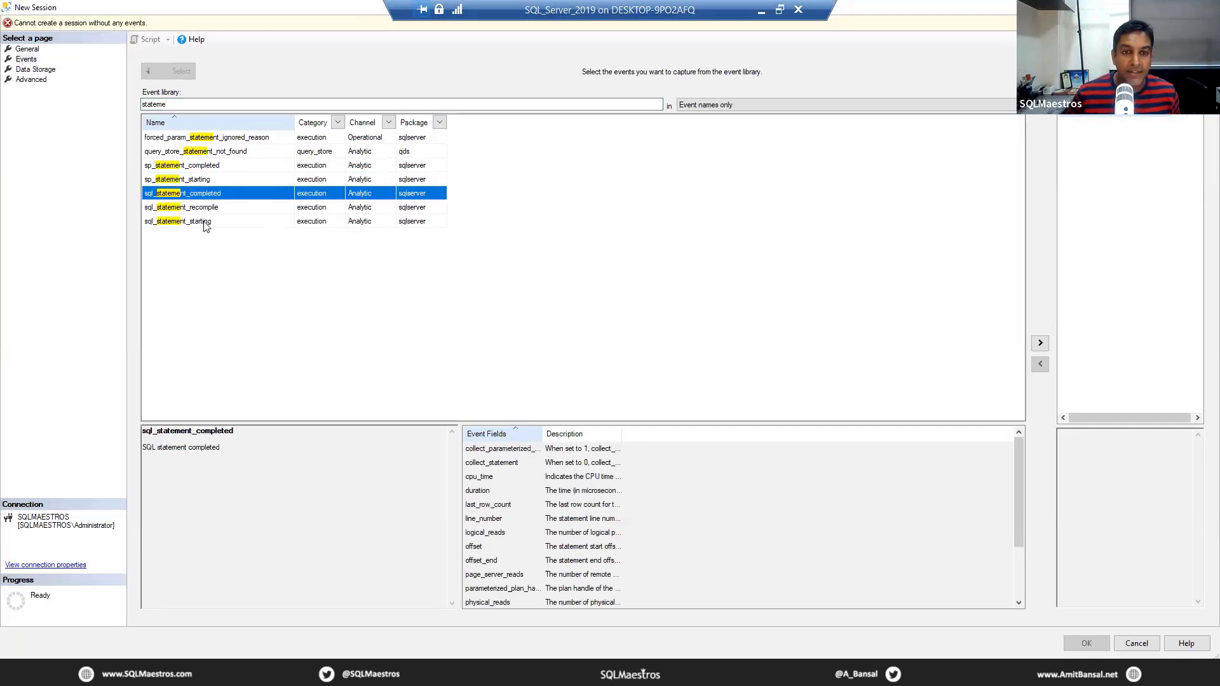
pyautogui.keyDown('ctrl'); pyautogui.click(204, 222); pyautogui.keyUp('ctrl')
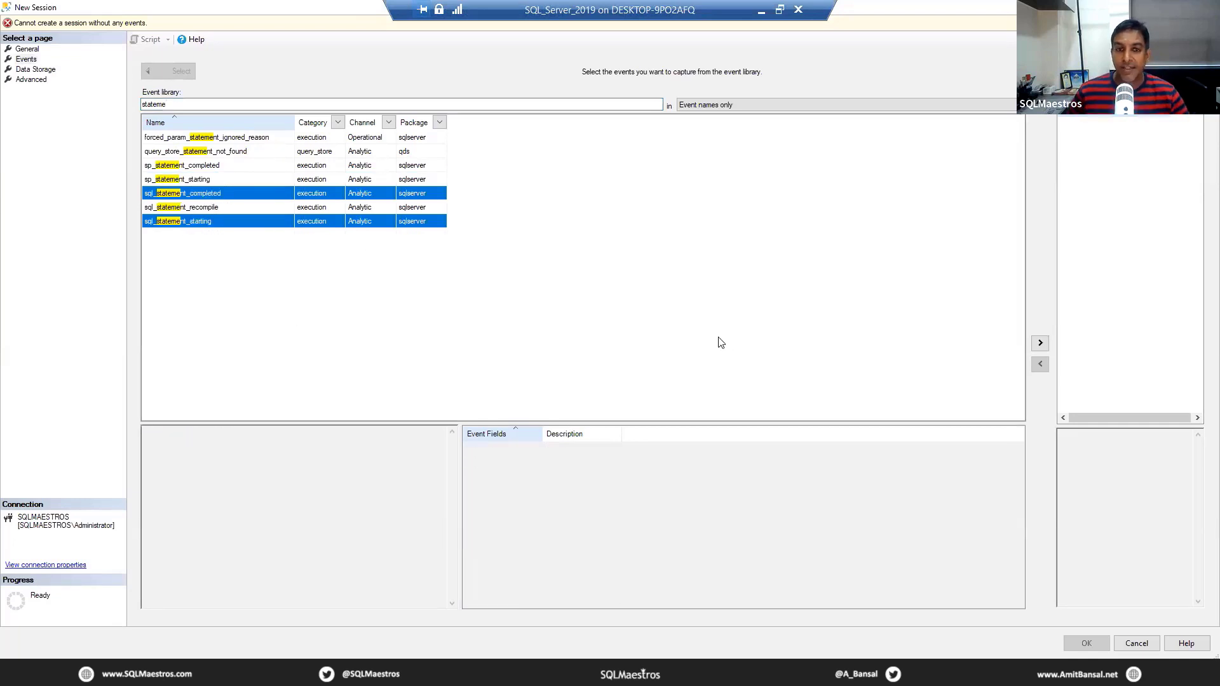
pyautogui.click(1039, 344)
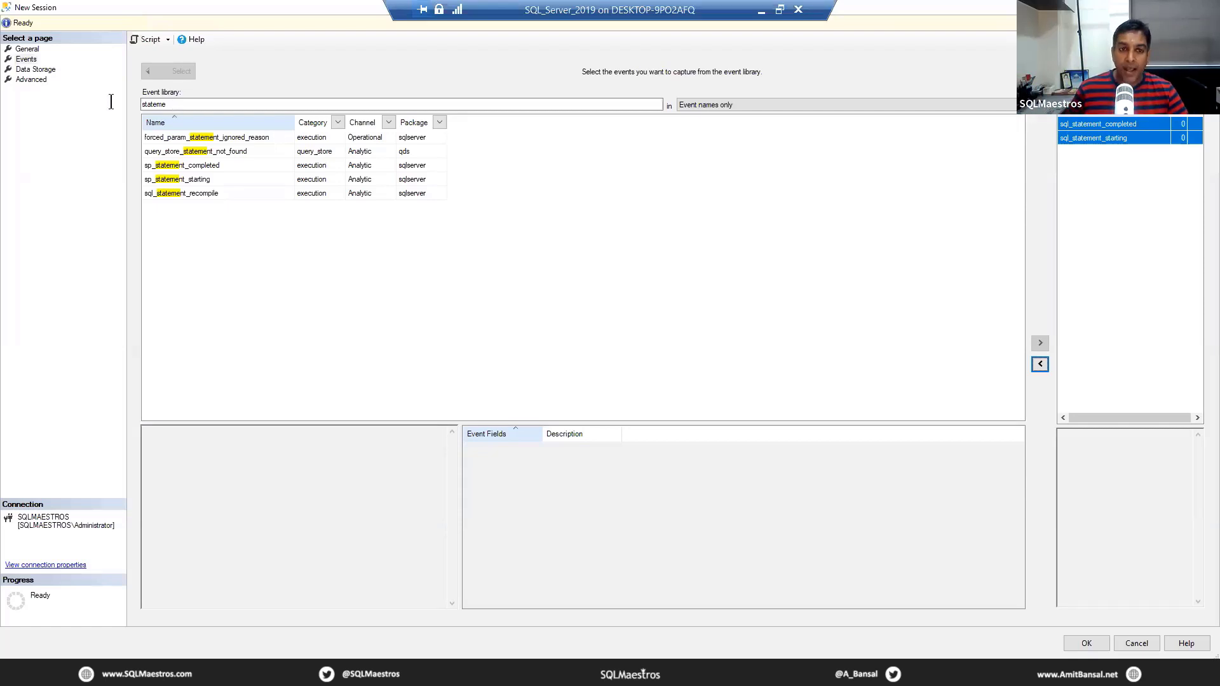
# Step: Filter the event library by "plan_aff", select plan_affecting_convert and read its description
pyautogui.click(181, 105)
pyautogui.hotkey('ctrl', 'a')
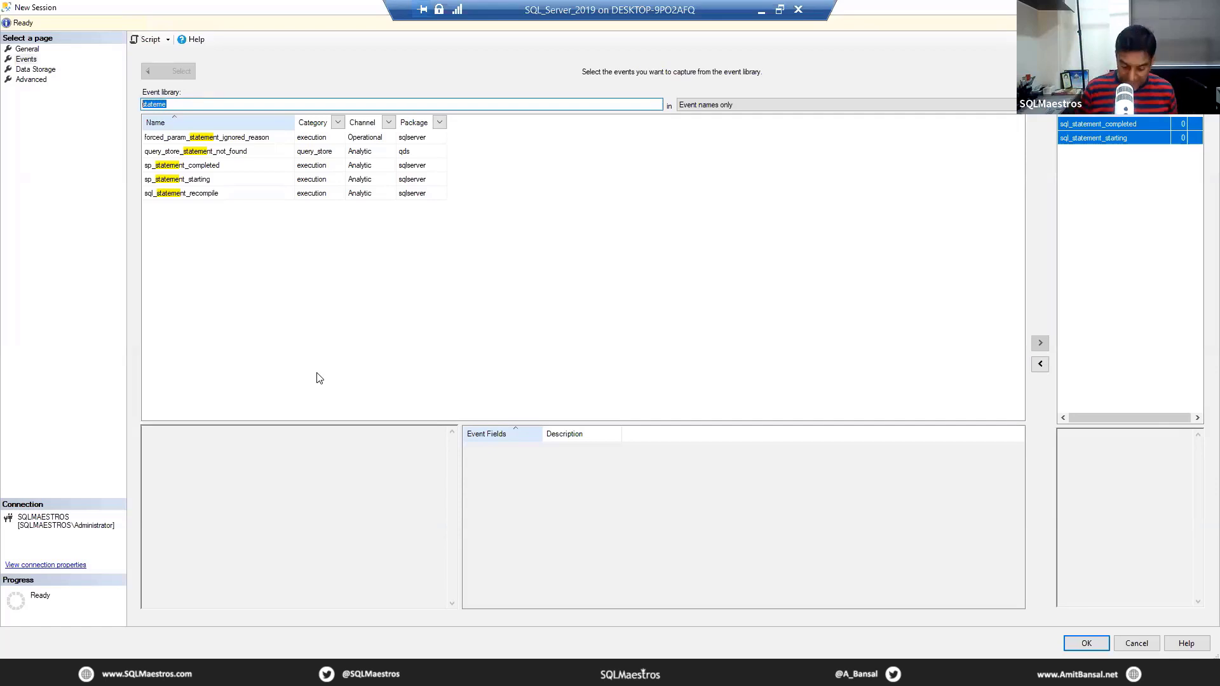
pyautogui.write('pl')
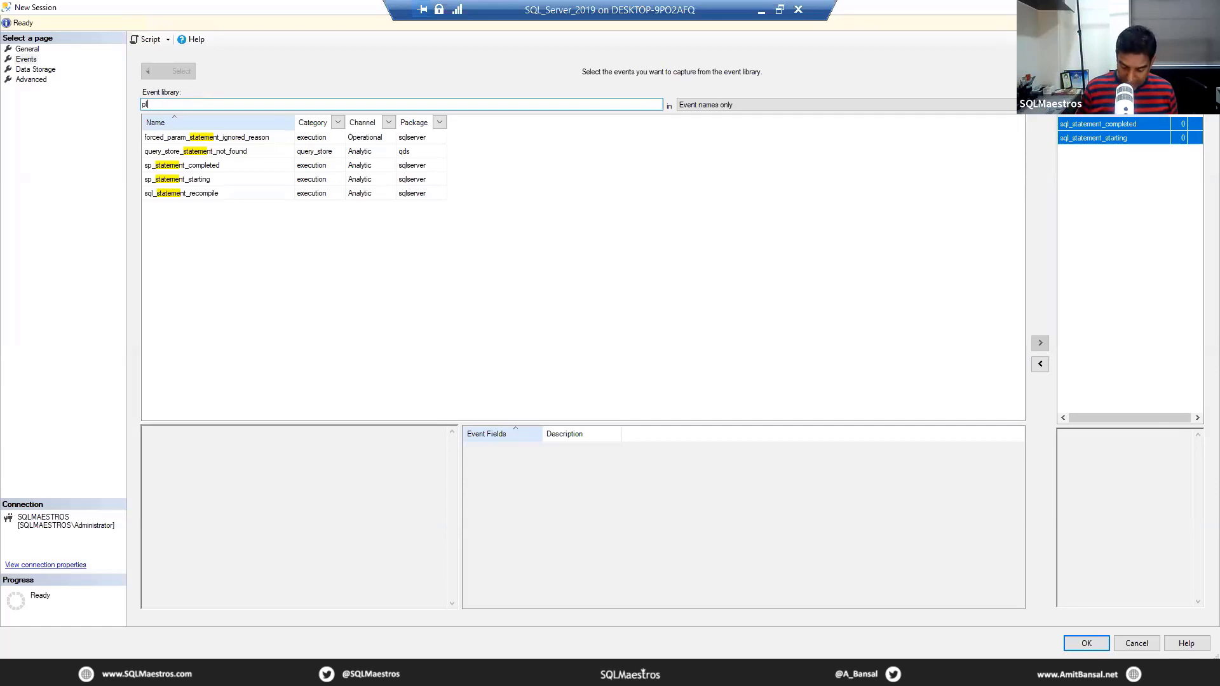
pyautogui.write('an_aff')
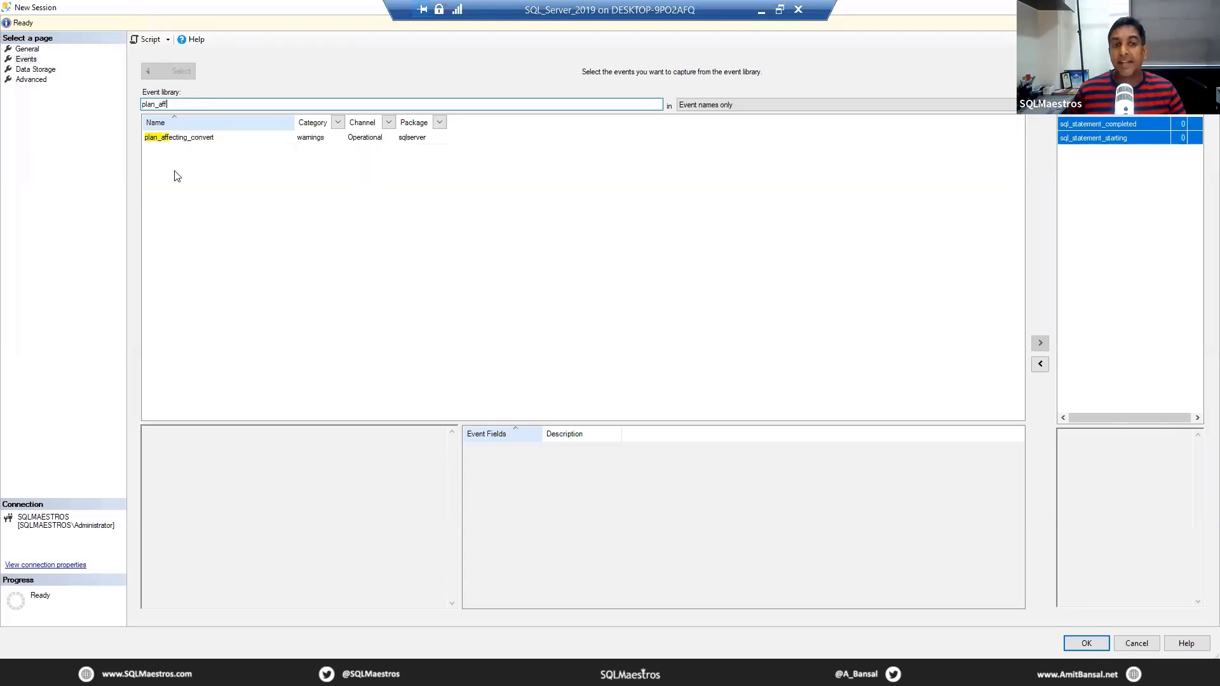
pyautogui.click(197, 145)
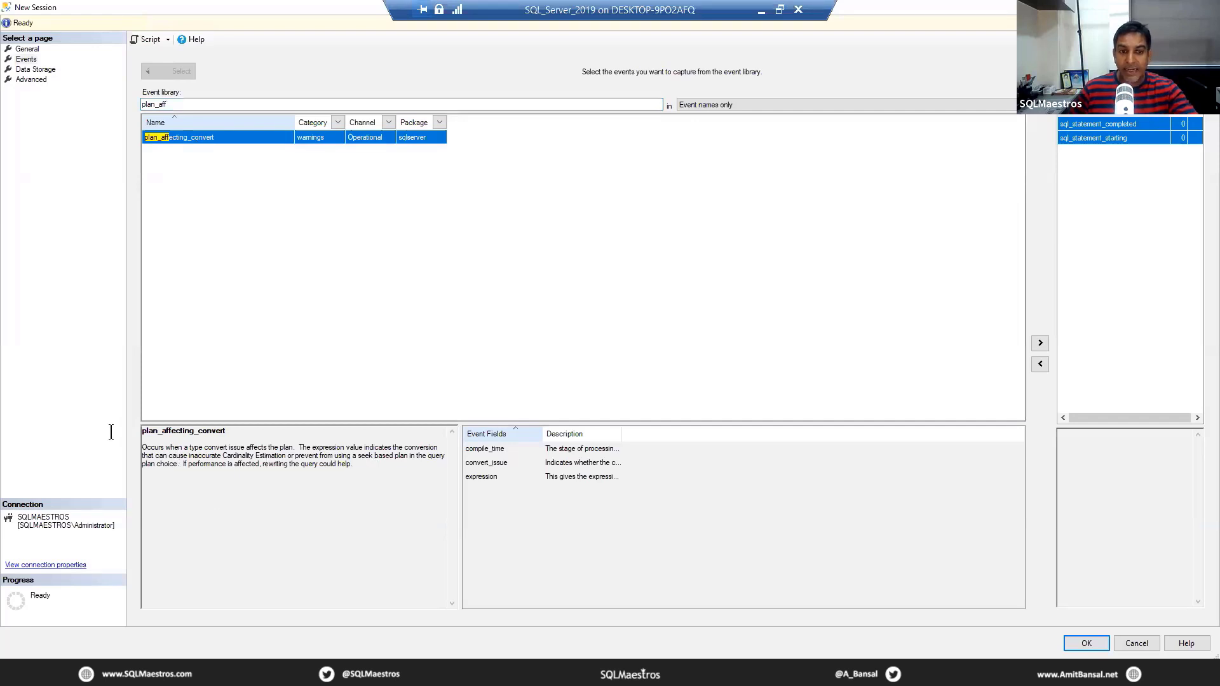
pyautogui.moveTo(111, 432); pyautogui.dragTo(227, 483)
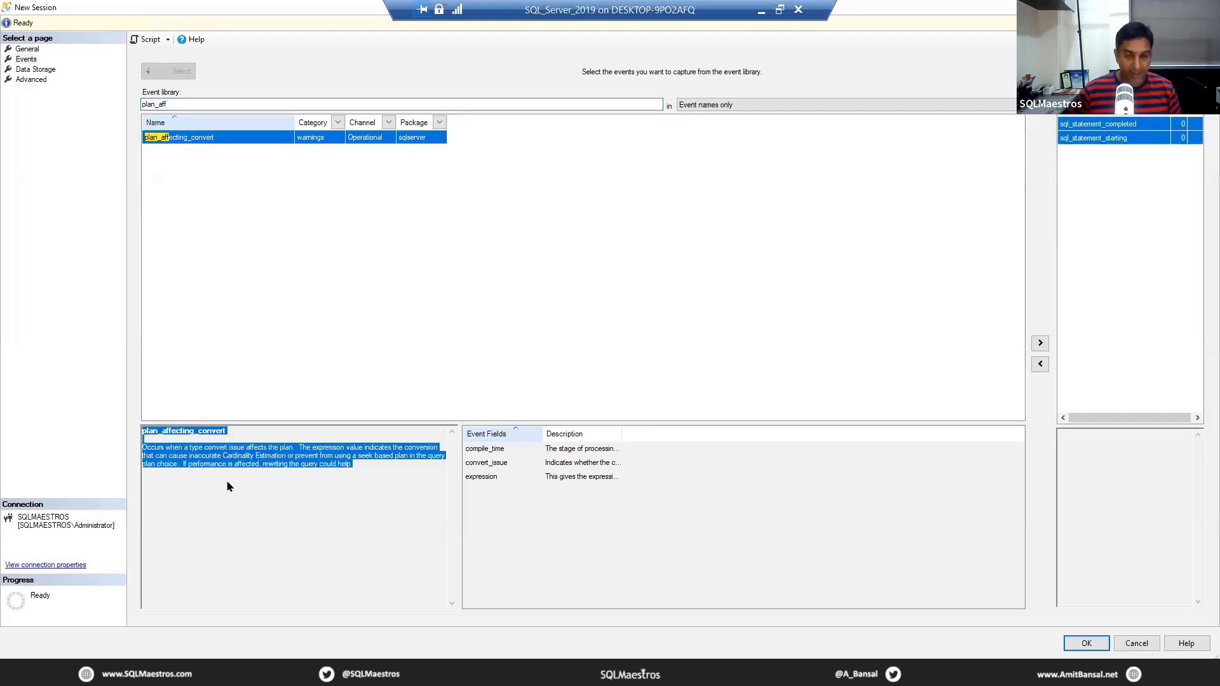
pyautogui.click(233, 464)
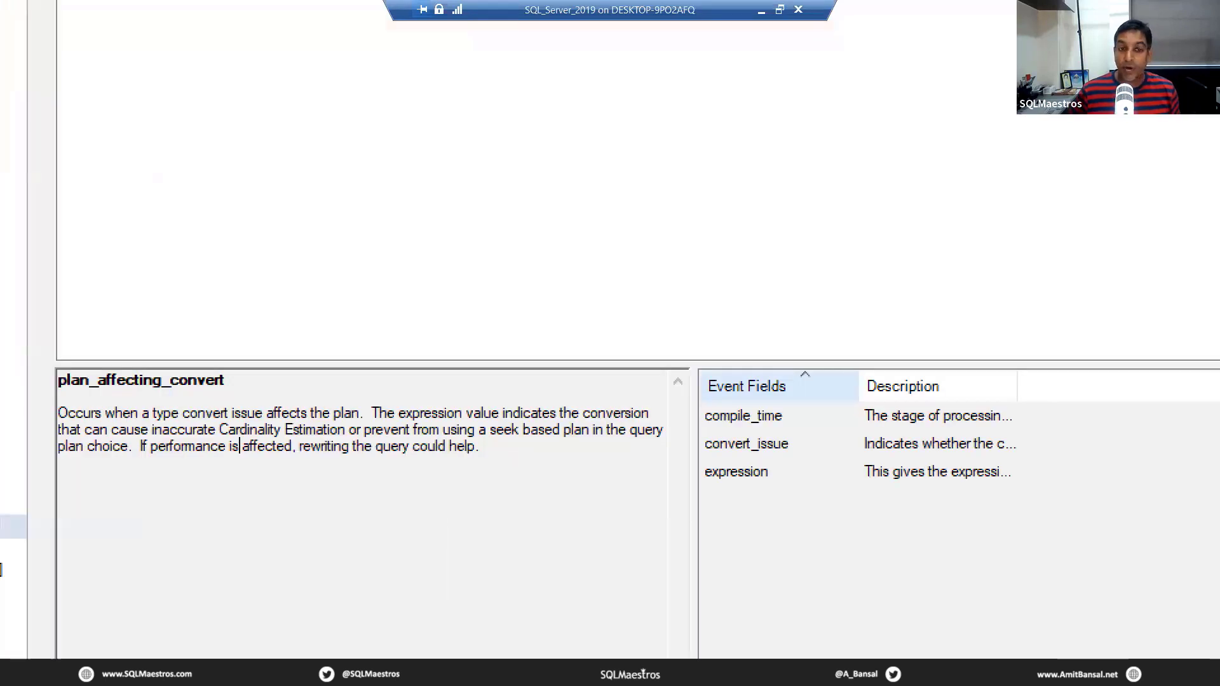